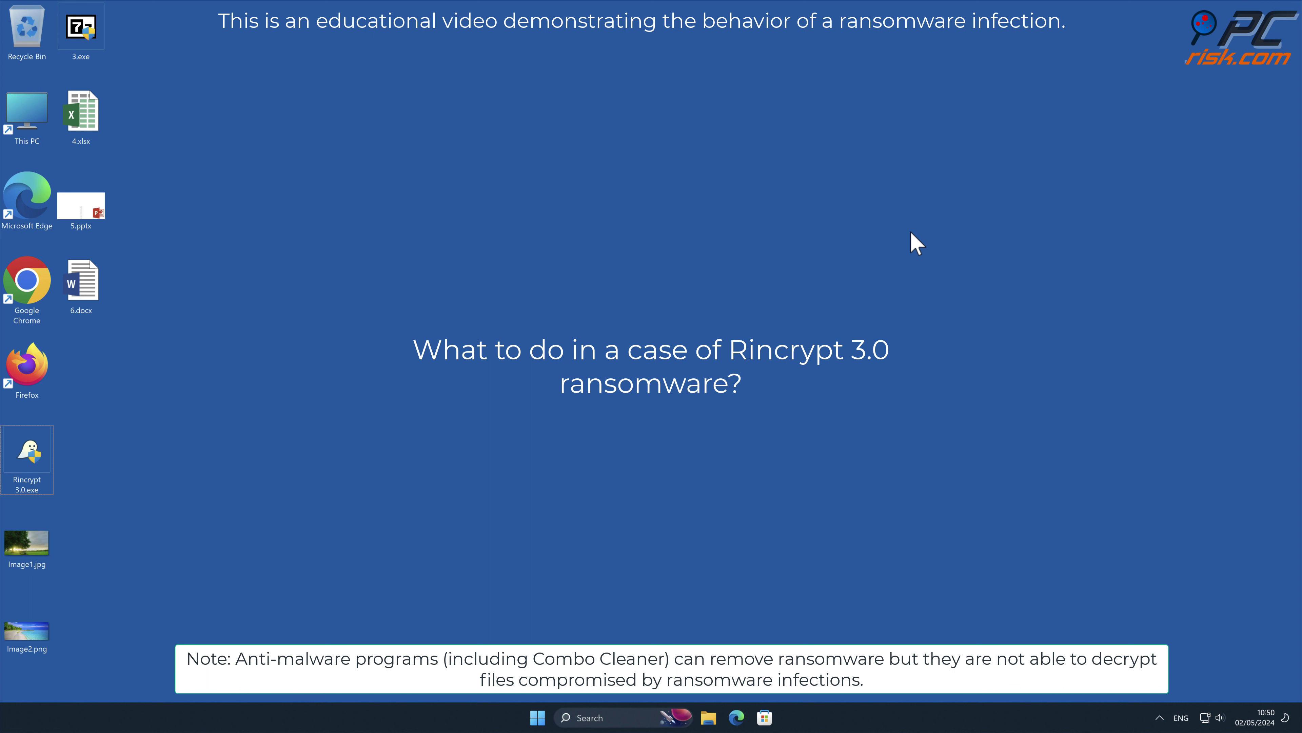
# Step: After previewing Image2.png, run Rincrypt 3.0.exe as administrator and approve the UAC prompt
pyautogui.doubleClick(37, 636)
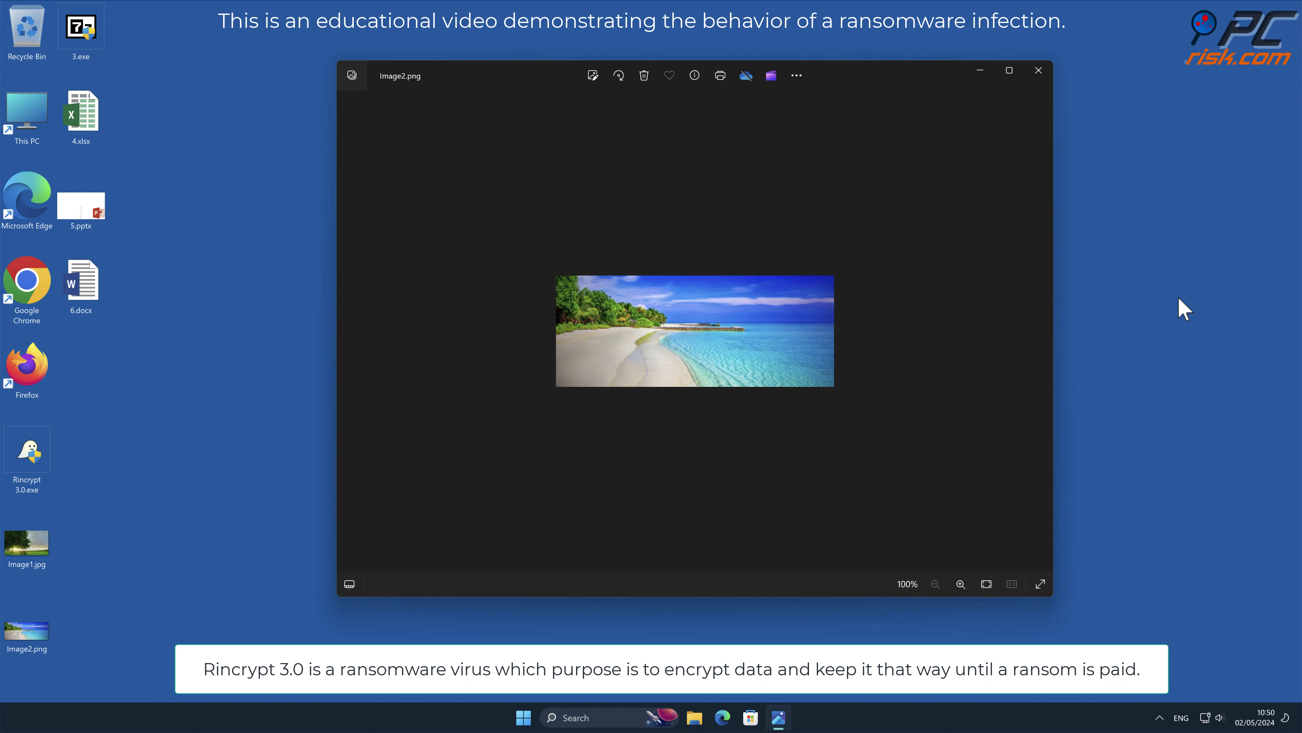
pyautogui.click(1040, 73)
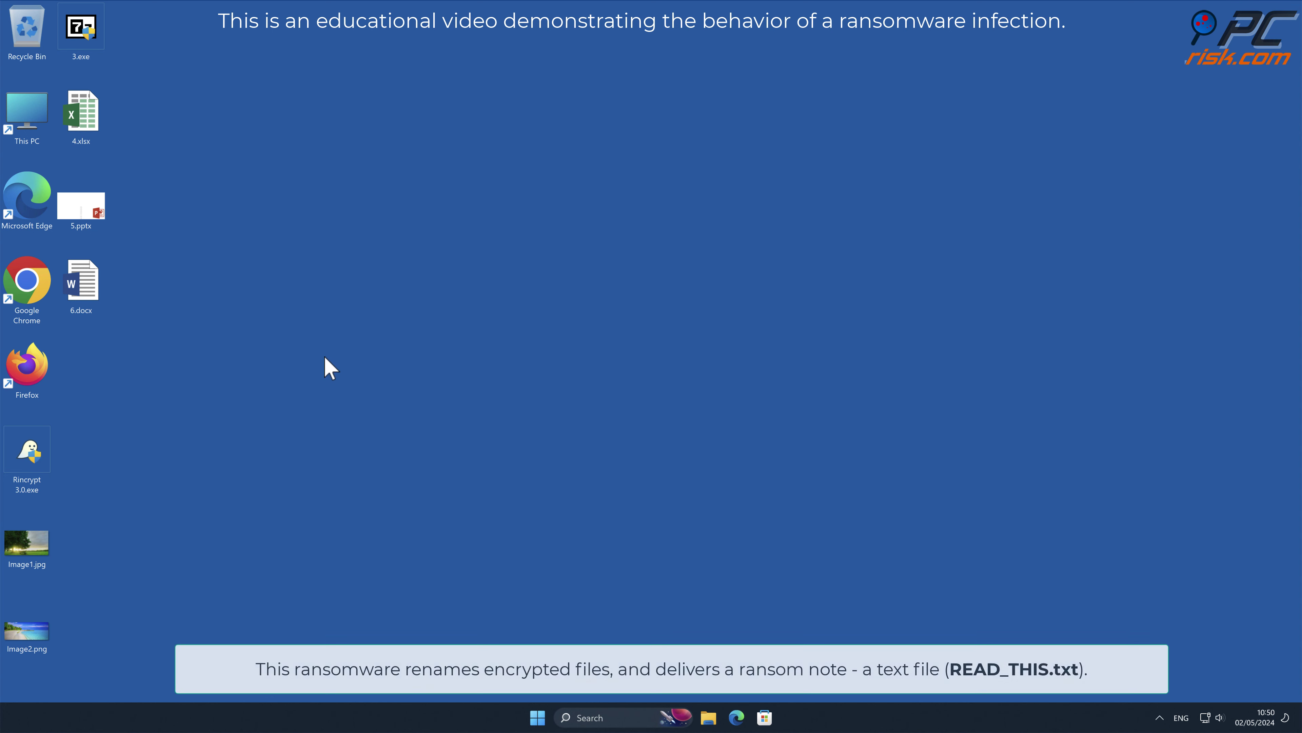
pyautogui.rightClick(24, 475)
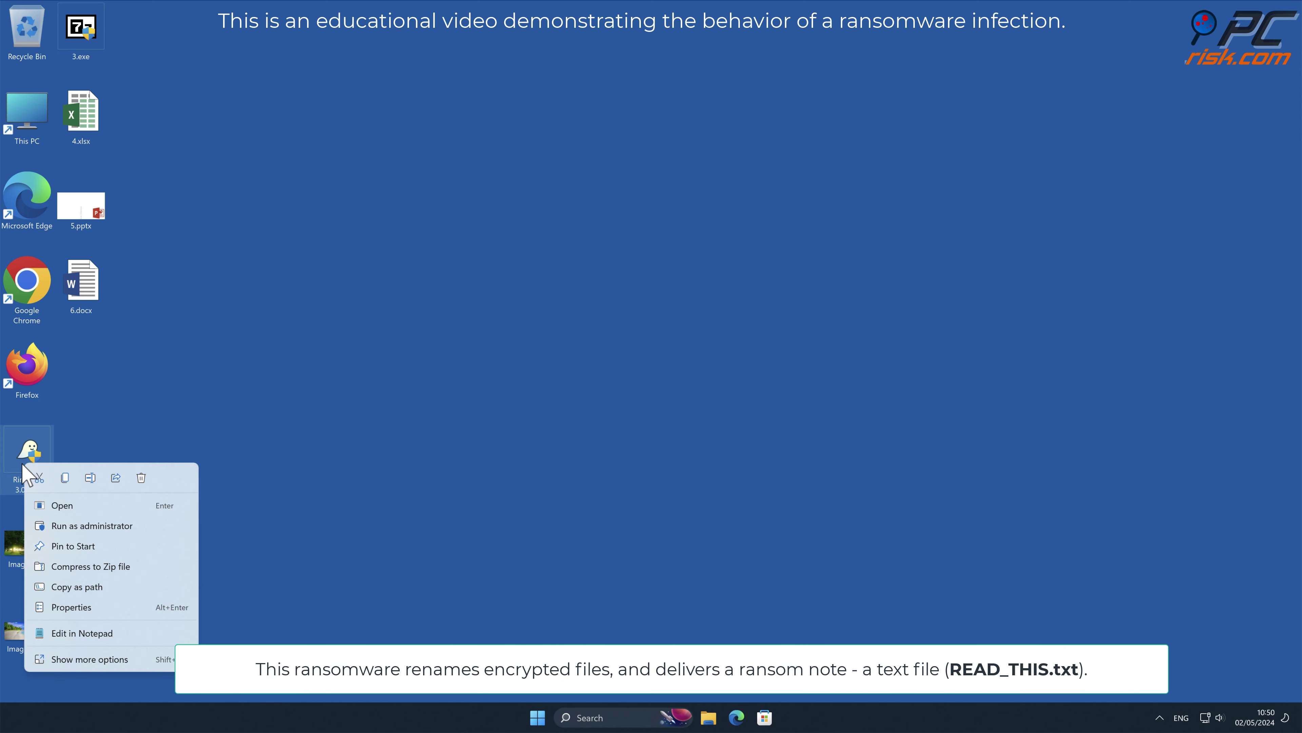
pyautogui.click(130, 525)
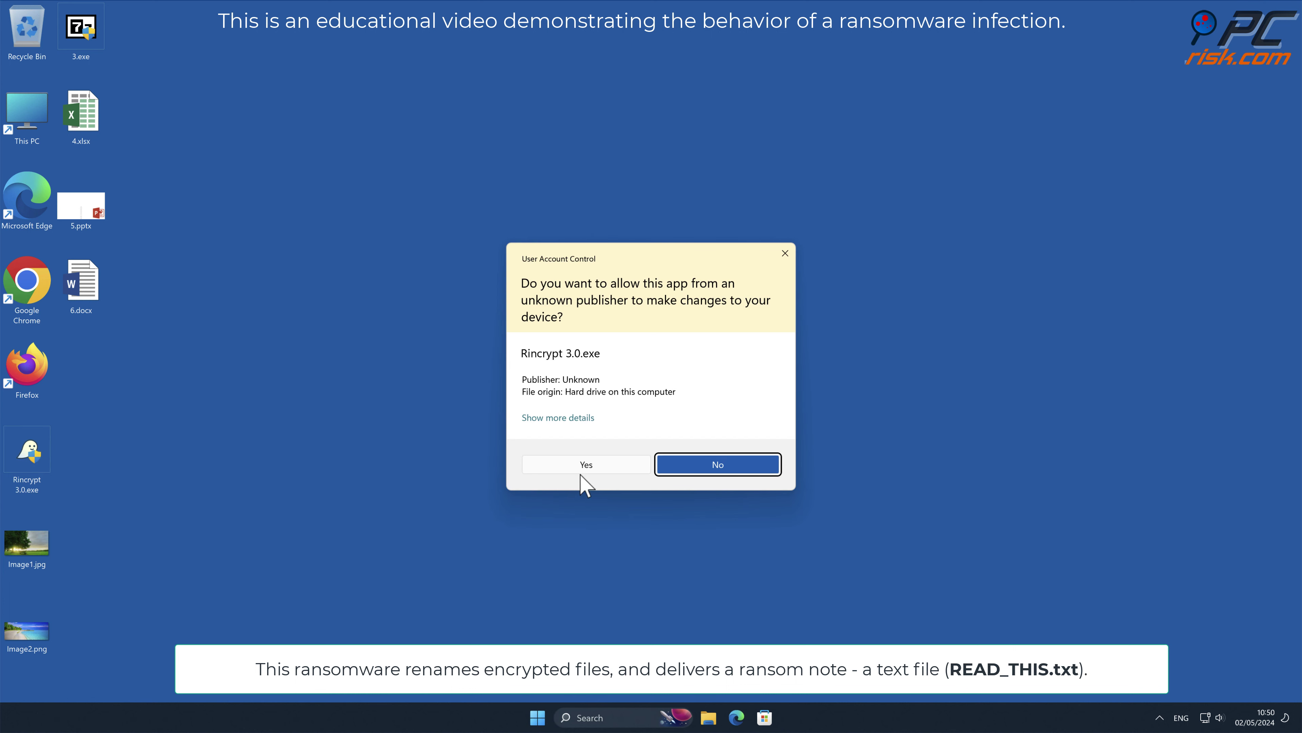
pyautogui.click(587, 464)
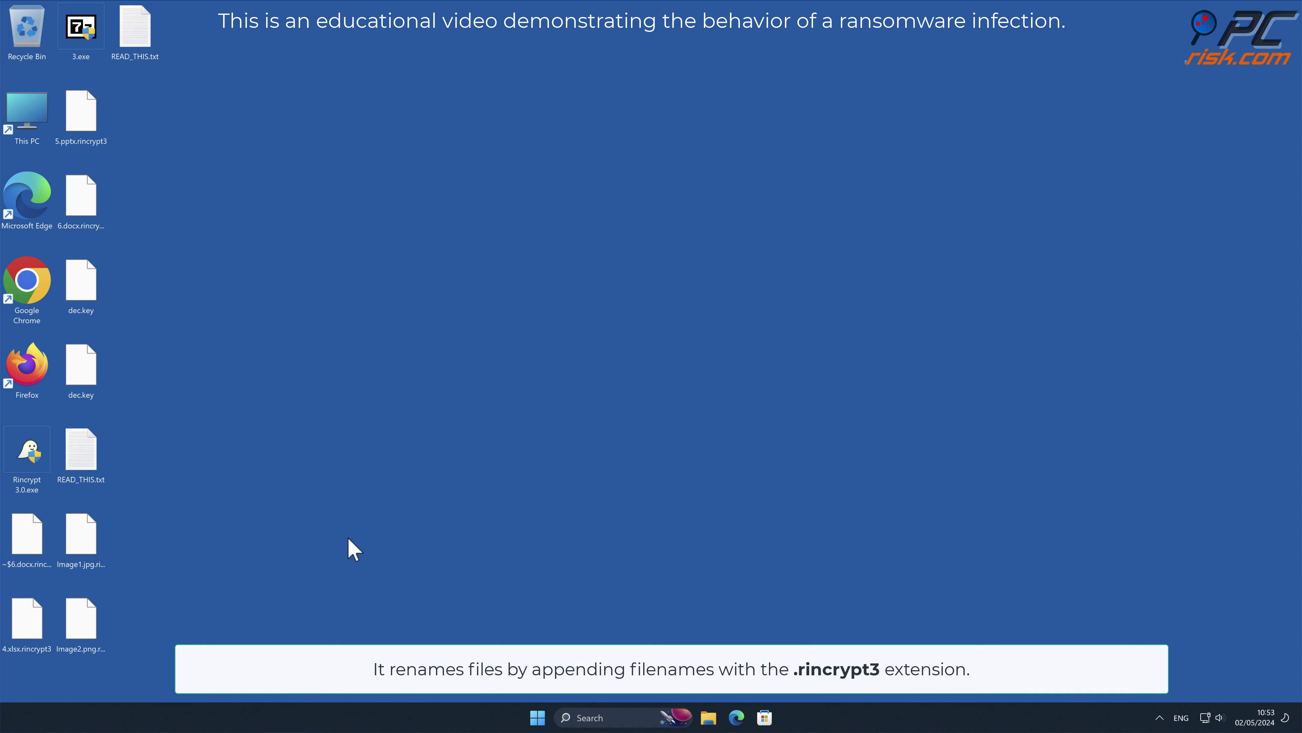
pyautogui.doubleClick(81, 624)
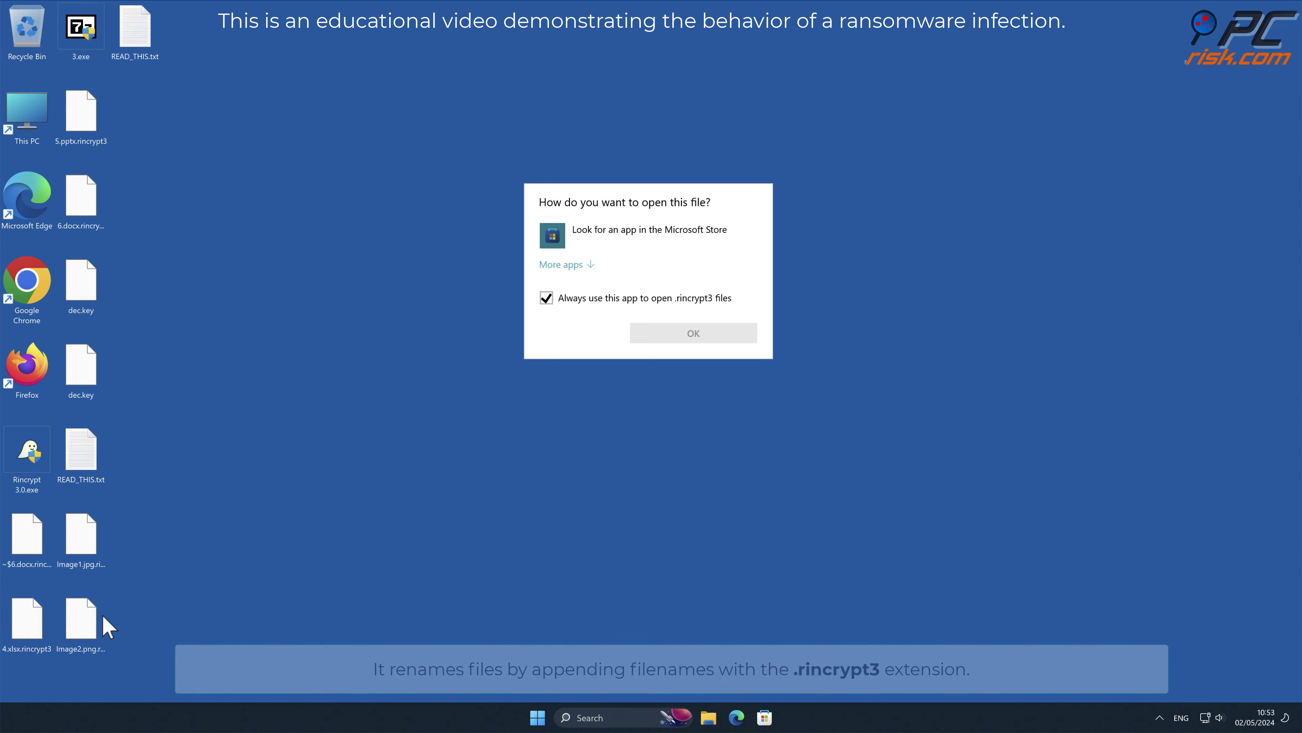
pyautogui.click(436, 341)
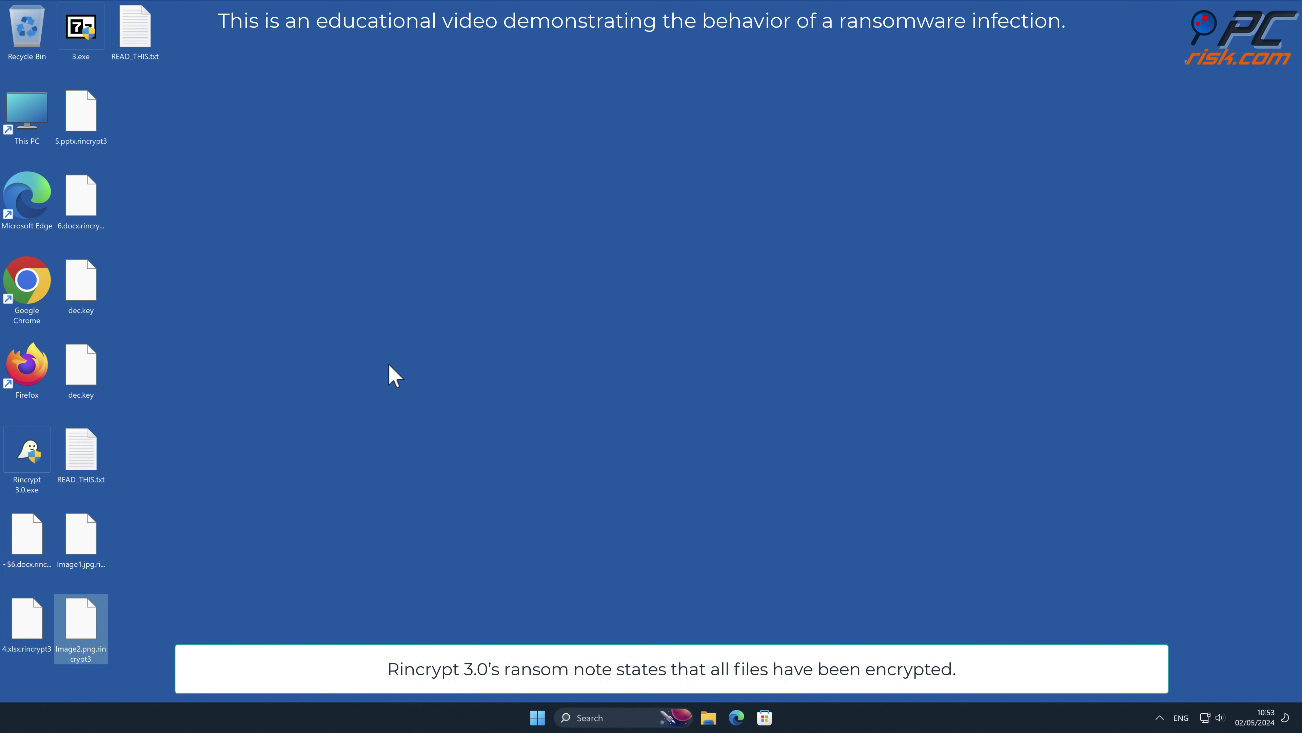
pyautogui.click(26, 638)
pyautogui.click(85, 123)
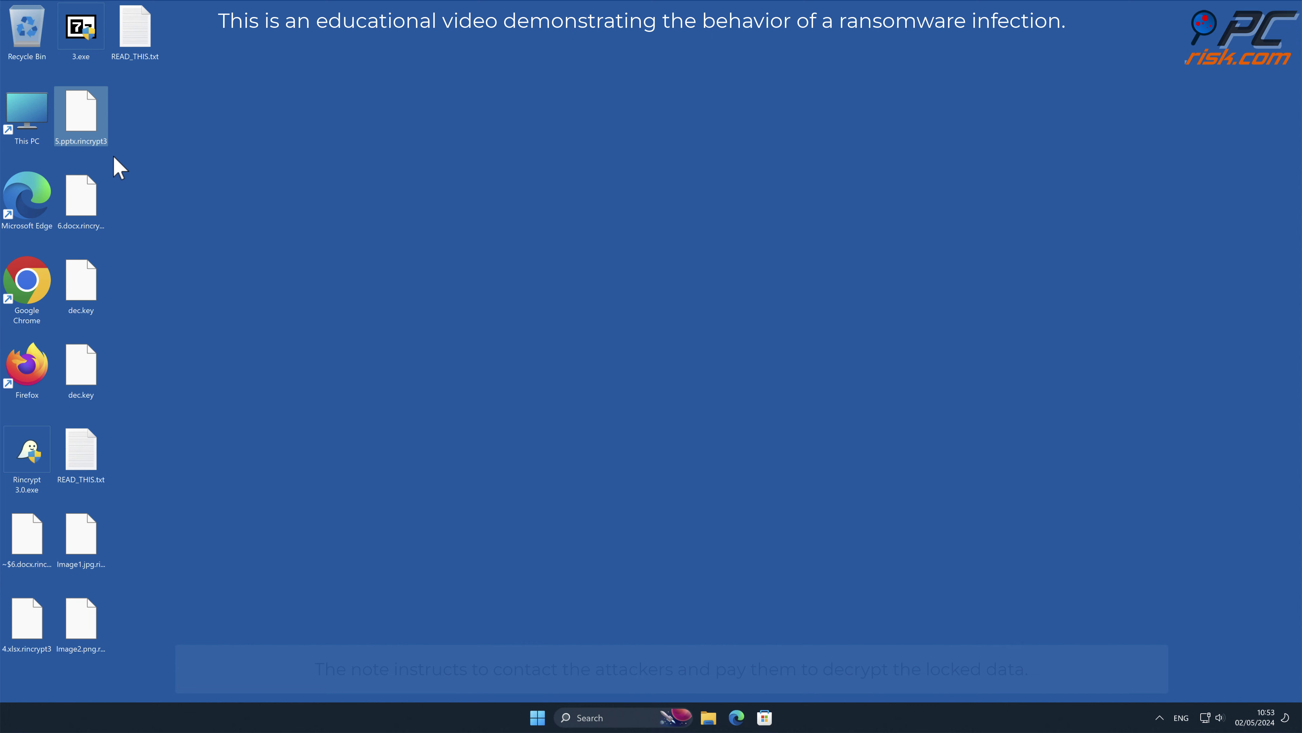
pyautogui.click(95, 607)
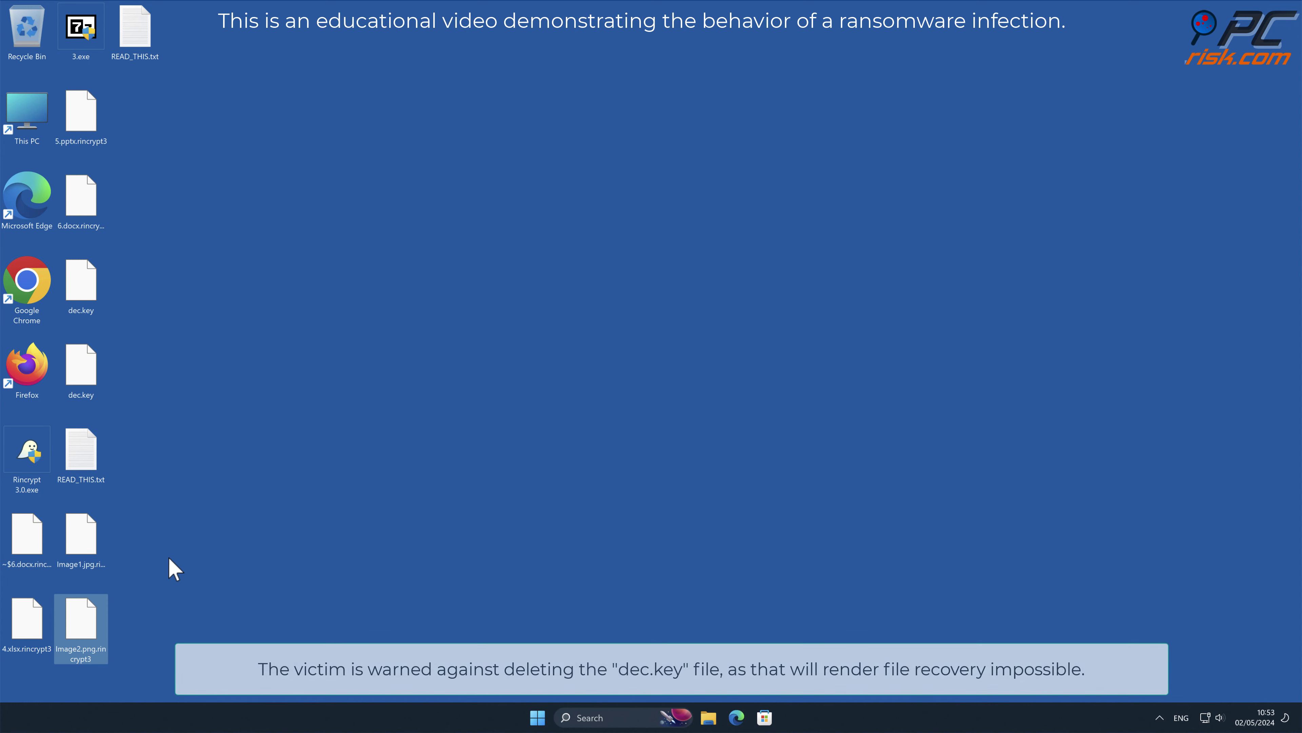
pyautogui.click(74, 457)
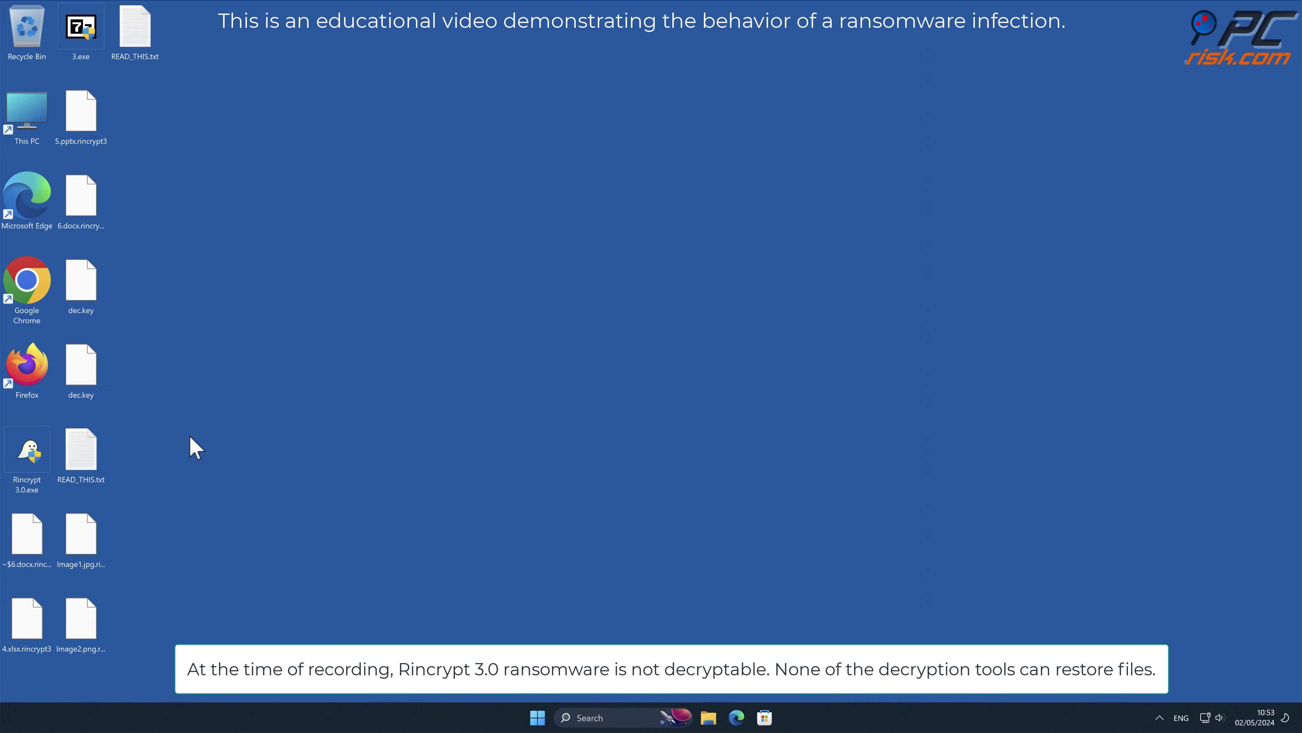
pyautogui.doubleClick(89, 468)
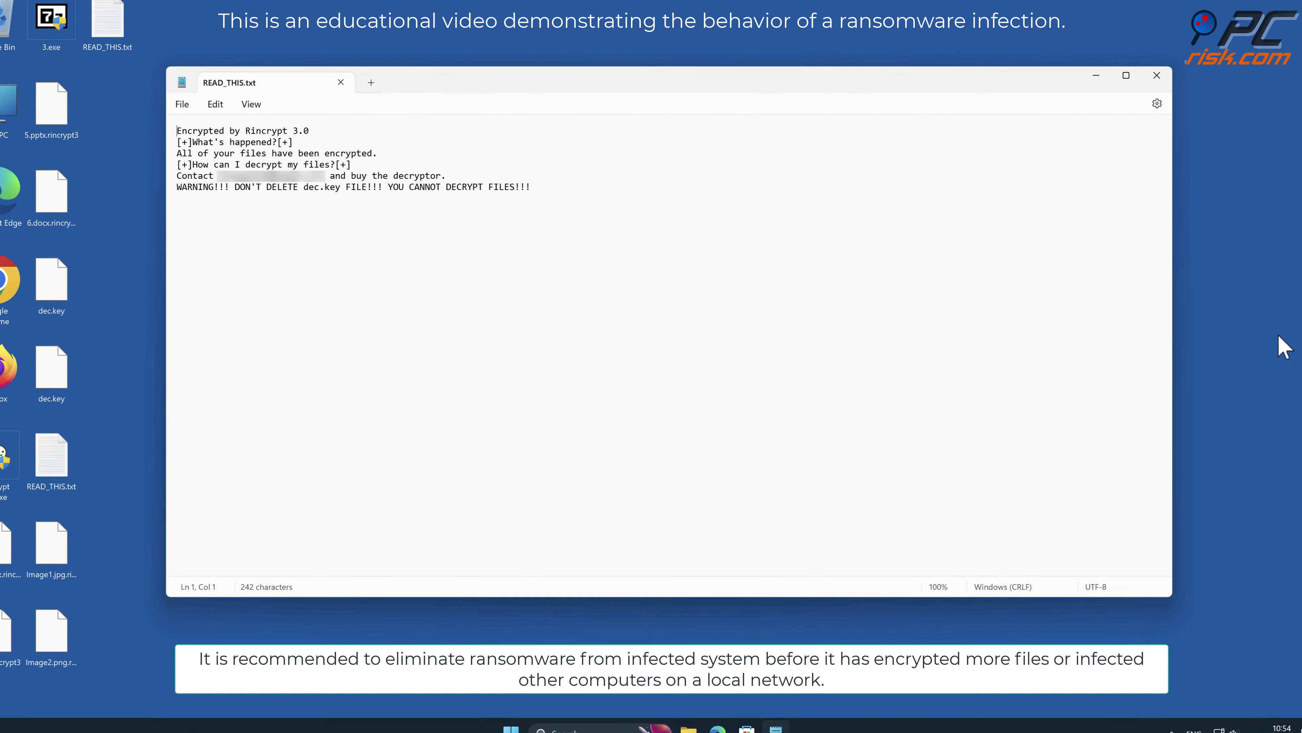
pyautogui.click(1142, 88)
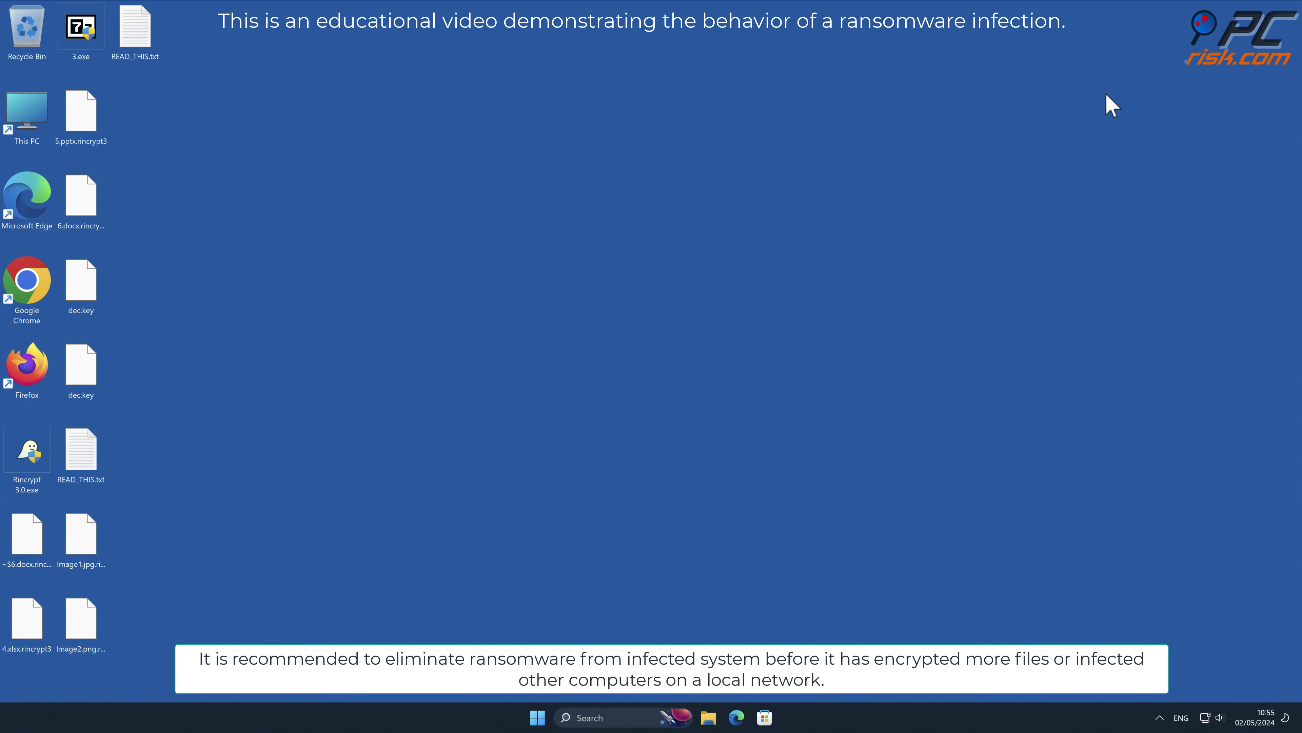
pyautogui.doubleClick(46, 295)
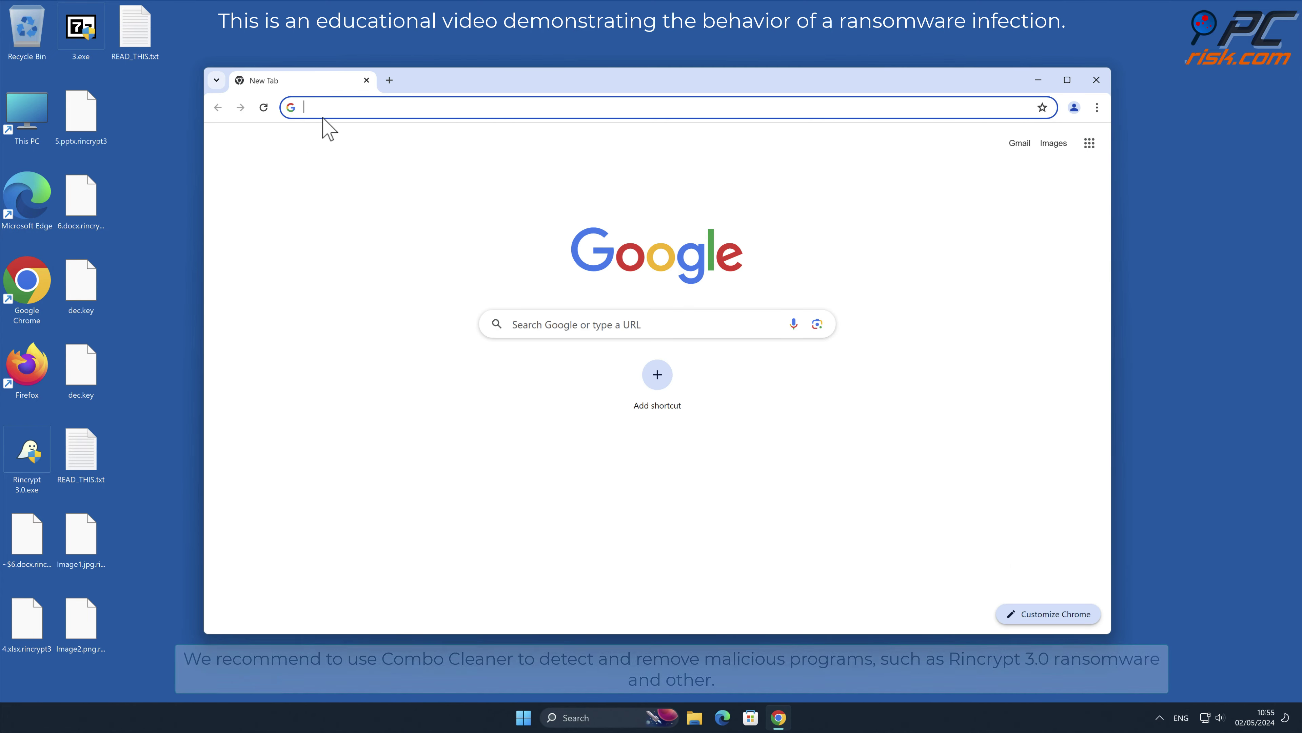
pyautogui.write('www.comboclea')
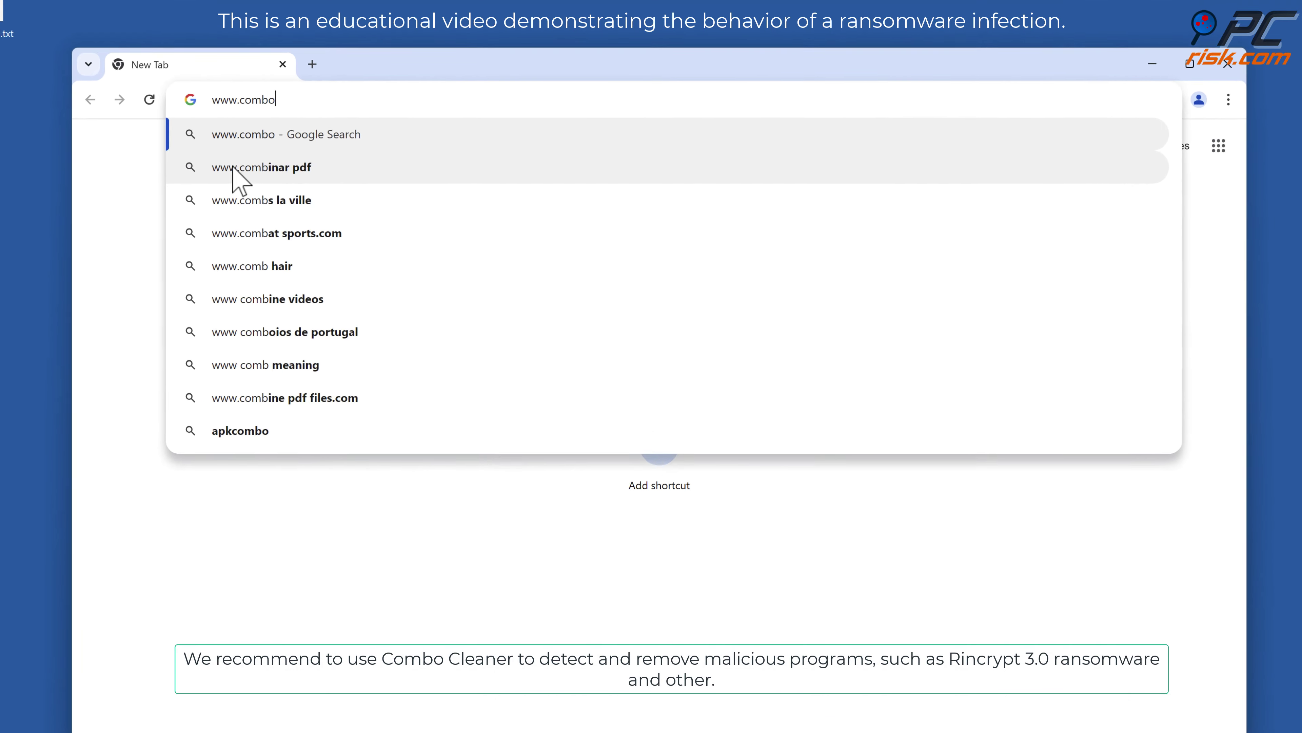
pyautogui.write('ner.com')
pyautogui.press('Return')
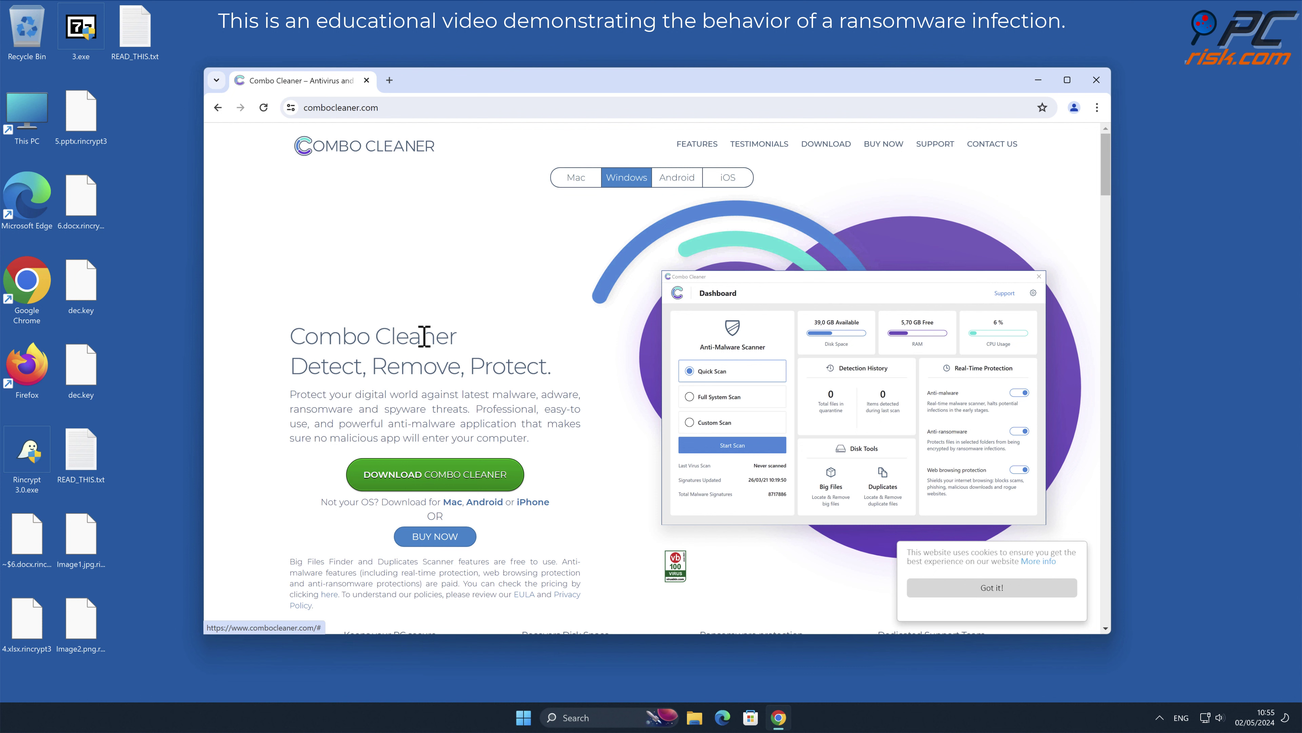
pyautogui.click(491, 469)
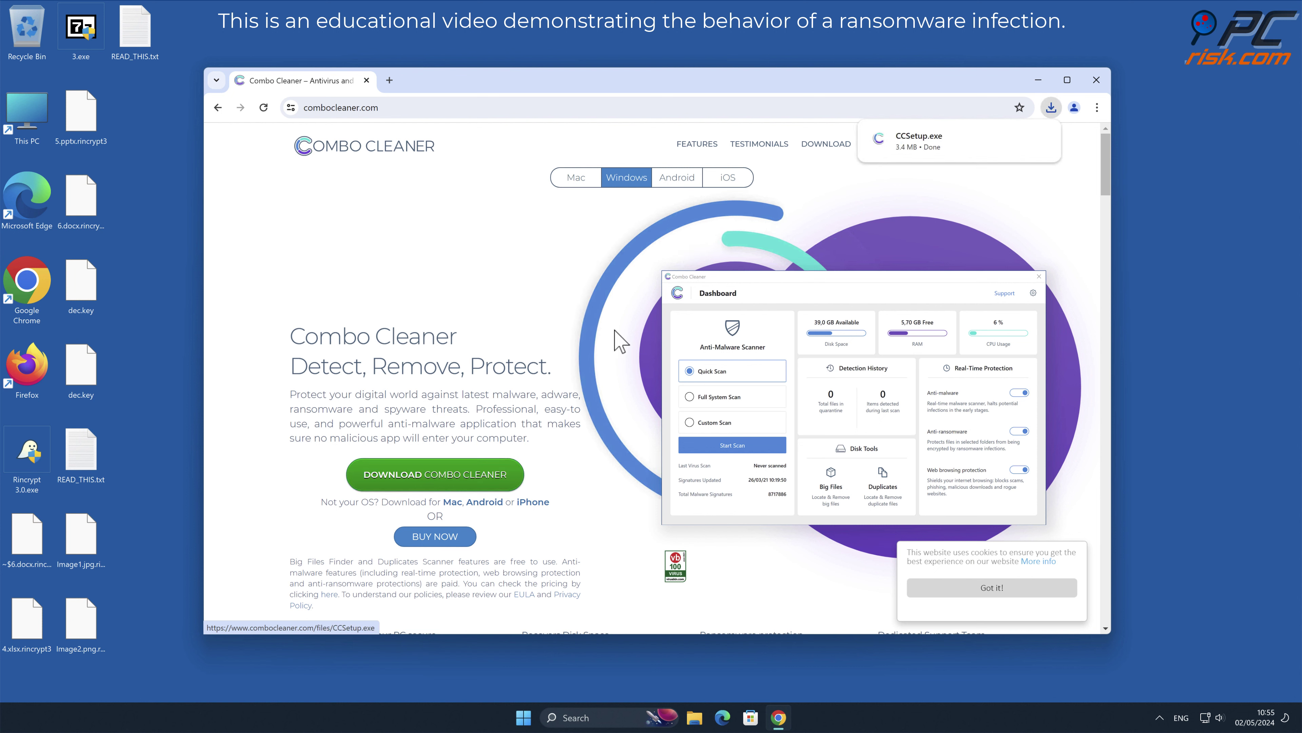
pyautogui.click(912, 149)
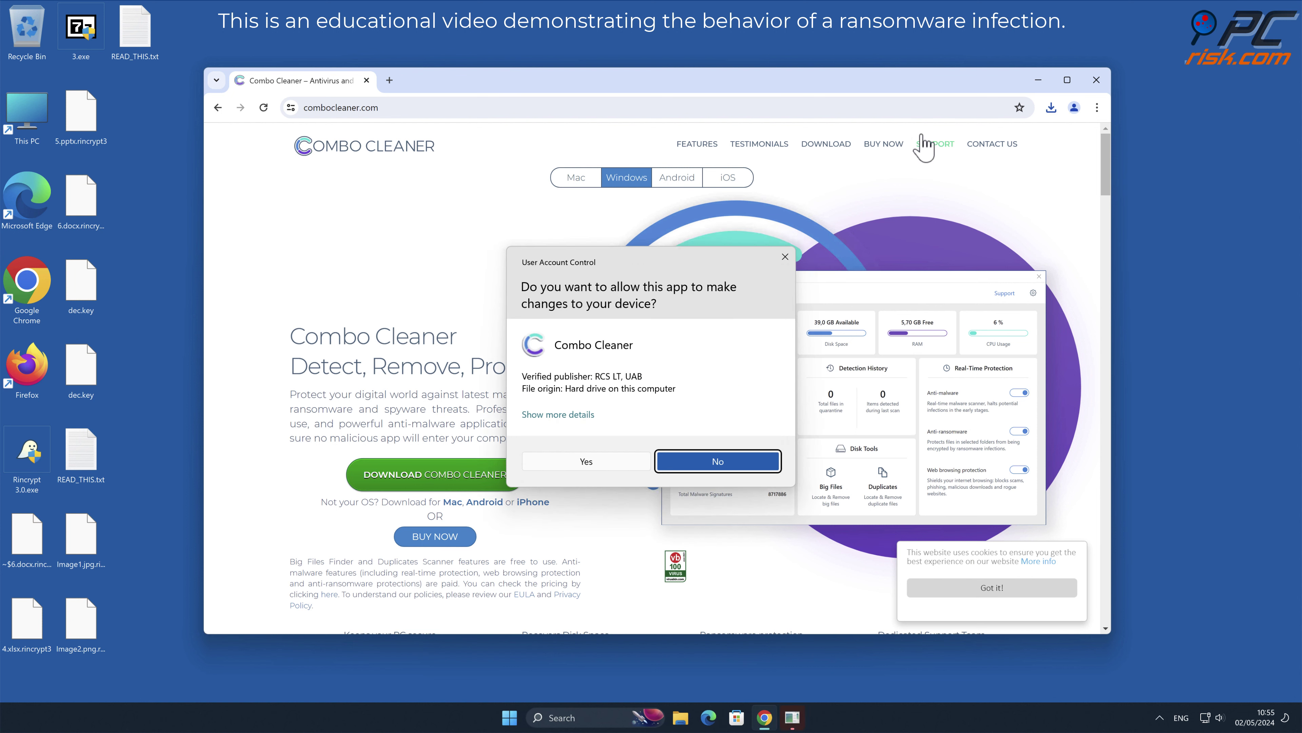
# Step: Approve the UAC prompt and complete the Combo Cleaner InstallShield wizard to Finish
pyautogui.click(621, 462)
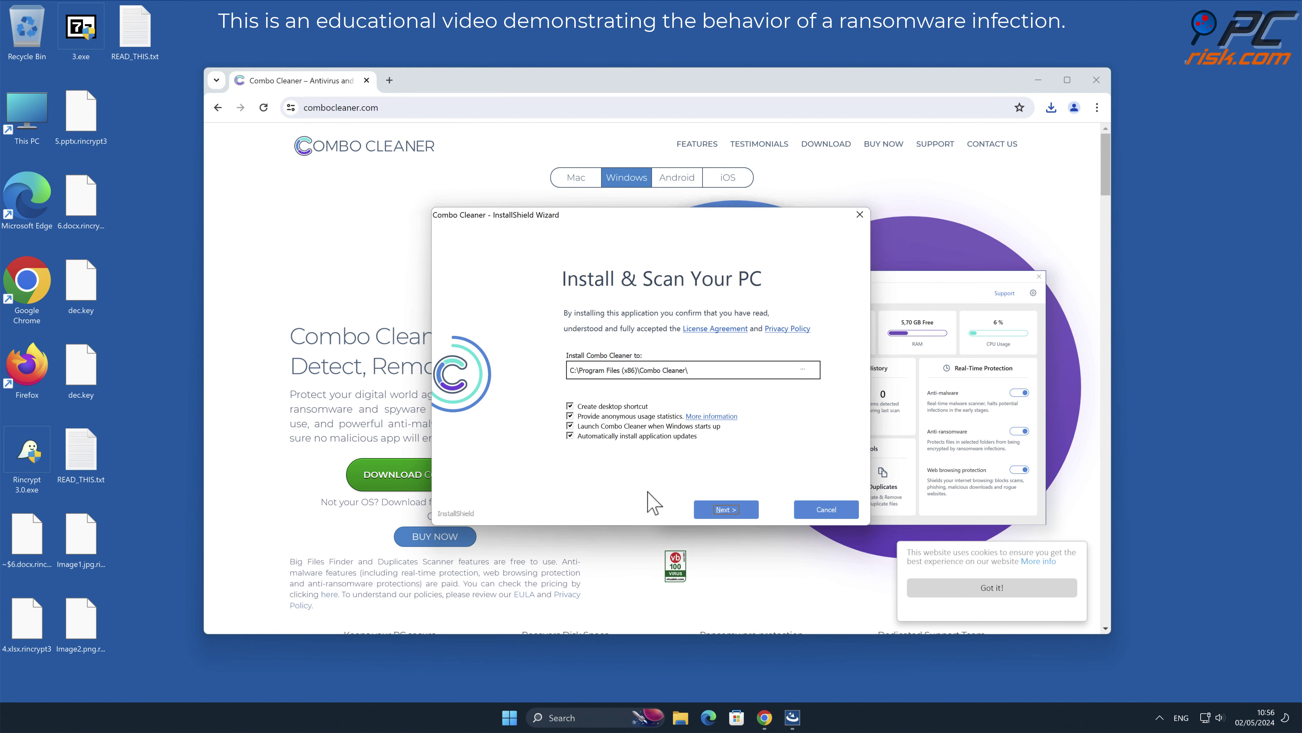
pyautogui.click(727, 510)
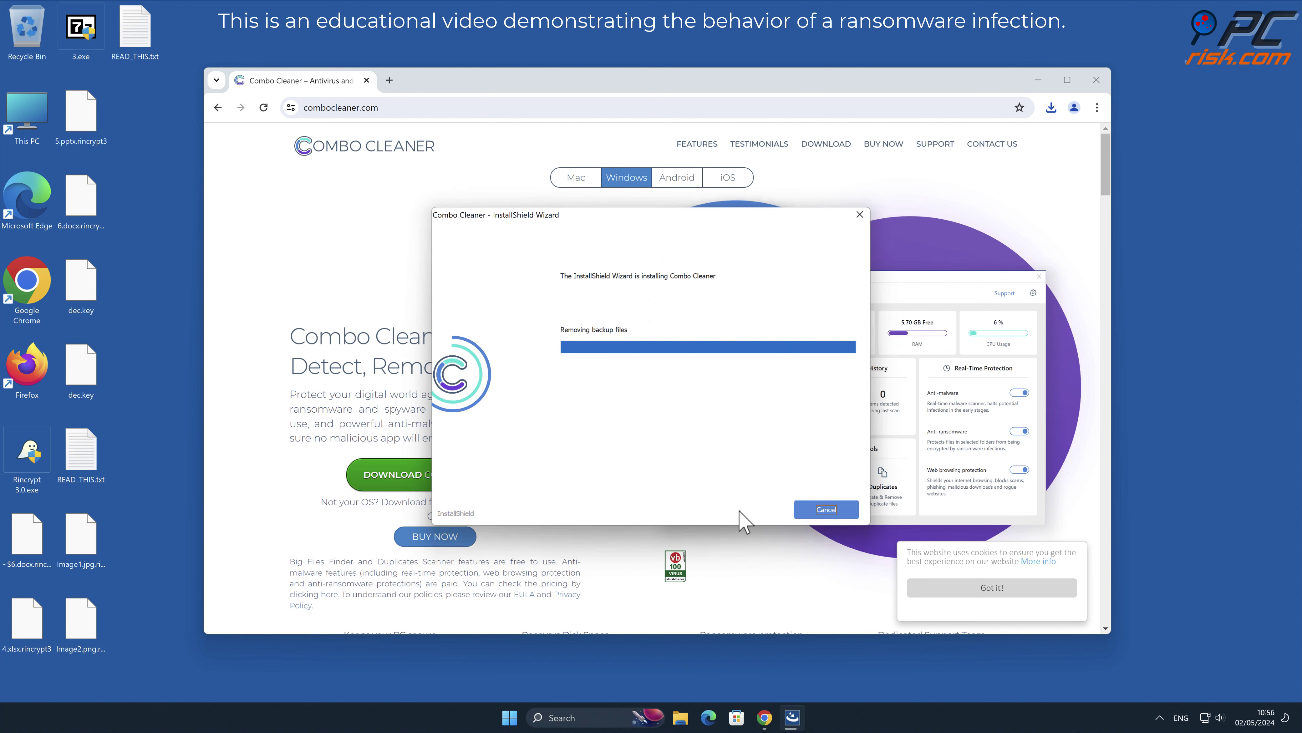
pyautogui.click(811, 506)
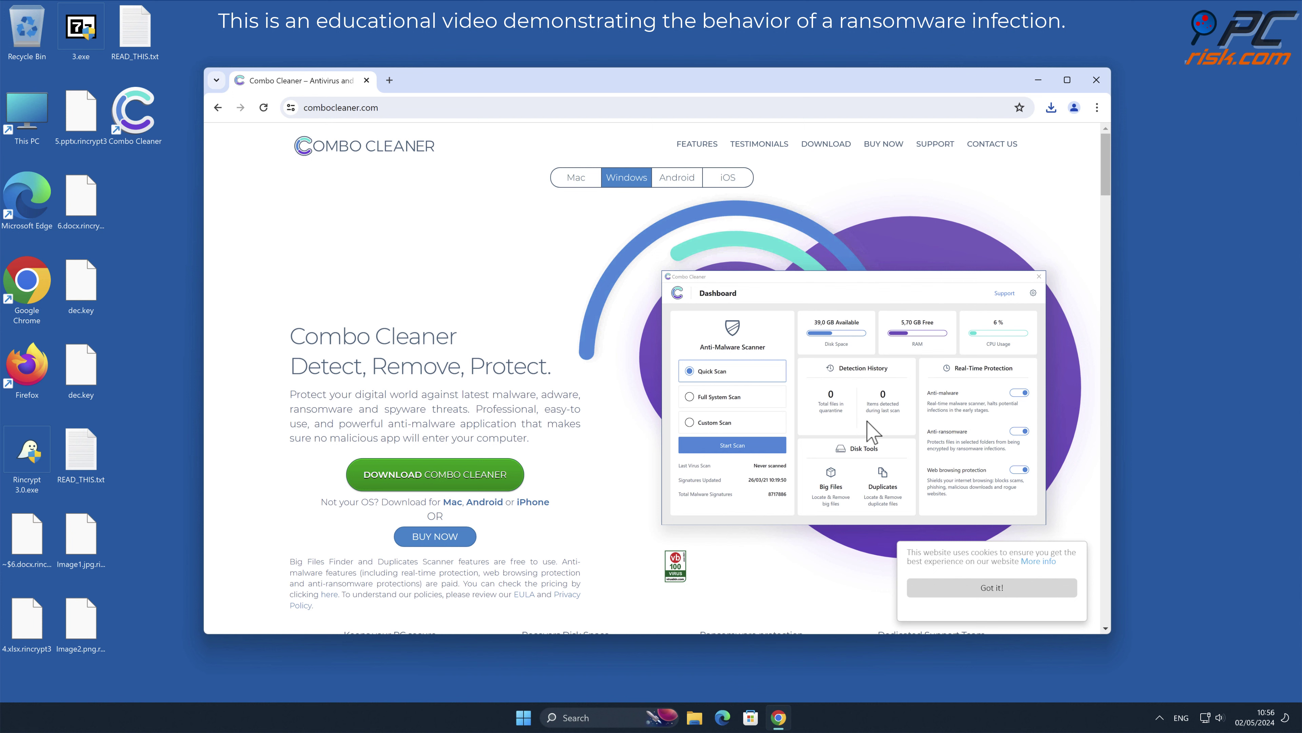
# Step: Activate the licence, then quarantine the Generic.Ransom.PyCL.A.37768283 threat found in Rincrypt 3.0.exe
pyautogui.click(1095, 88)
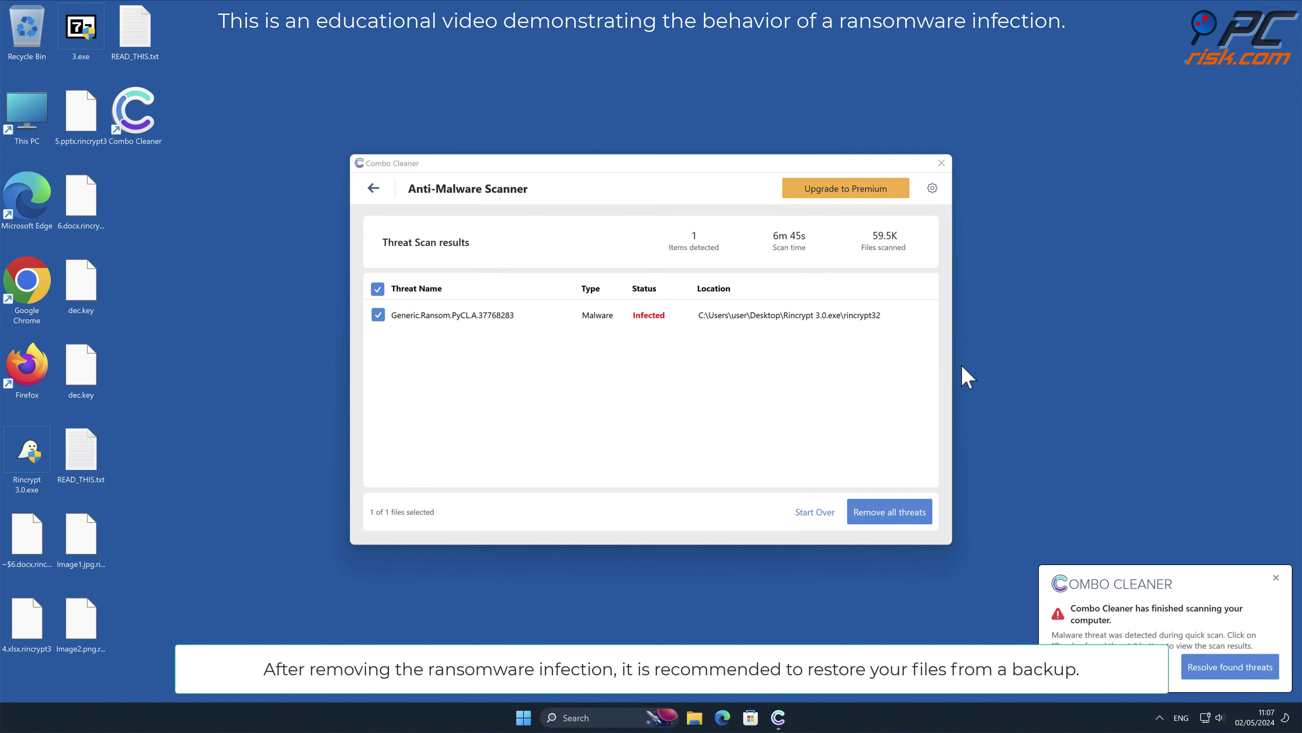
pyautogui.click(917, 515)
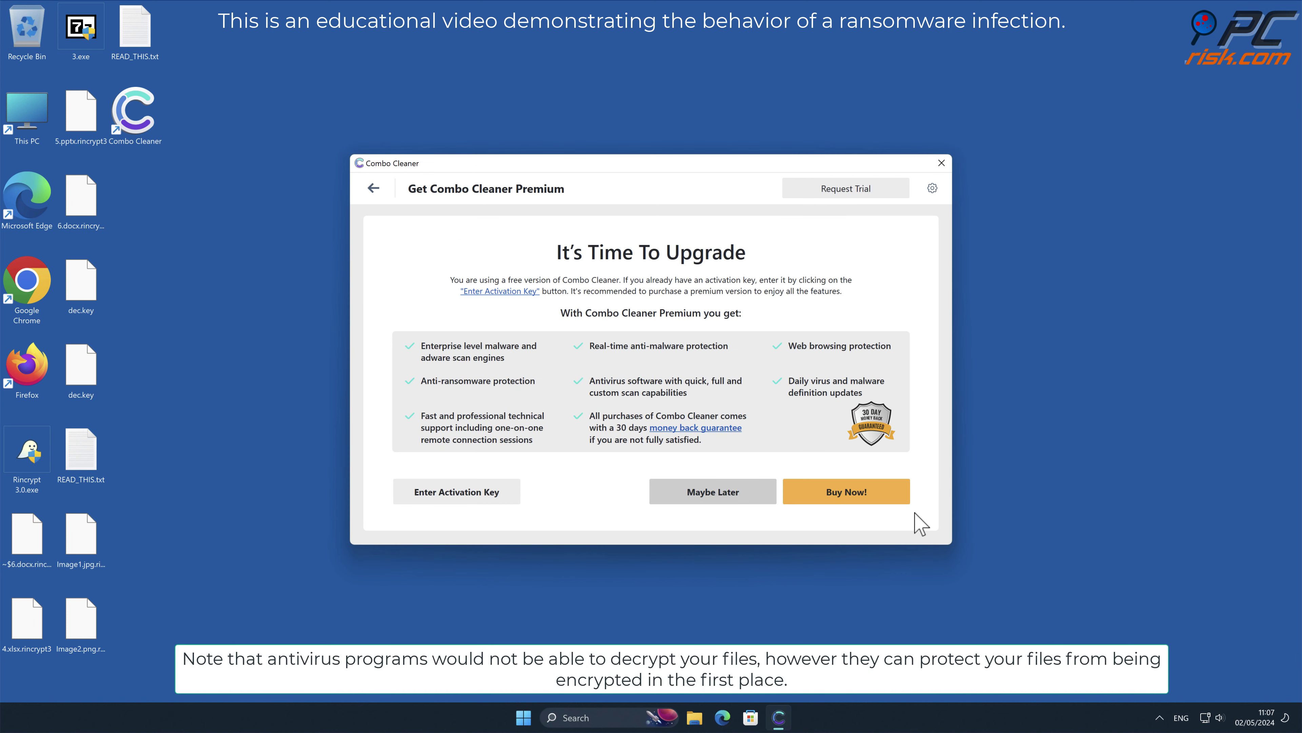
pyautogui.click(487, 493)
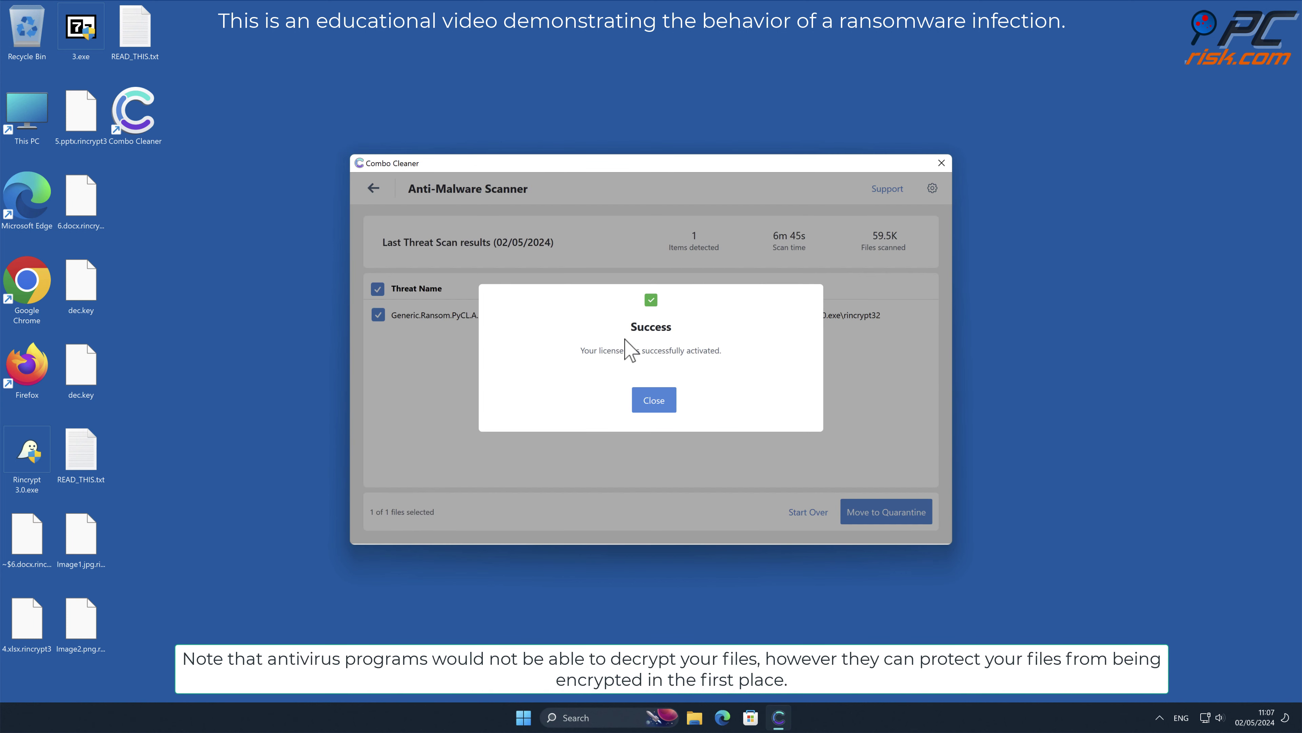
pyautogui.click(656, 404)
pyautogui.click(901, 507)
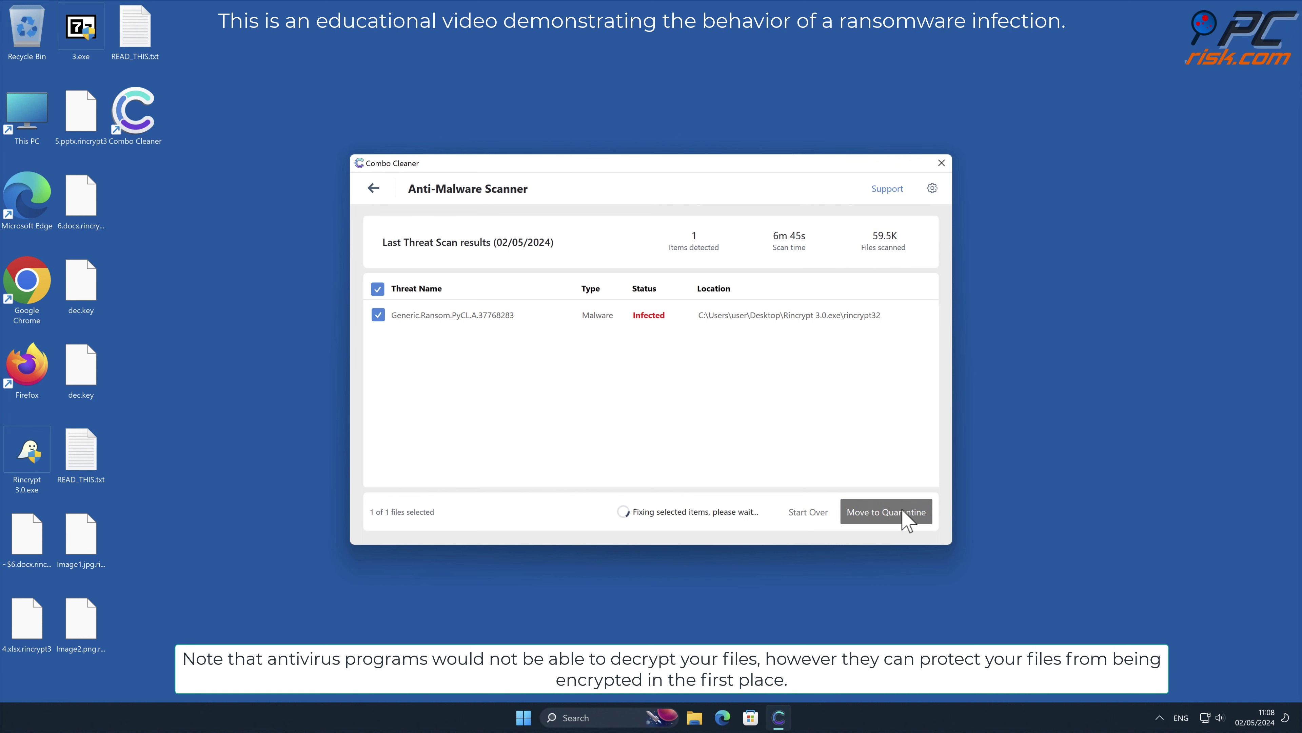
# Step: Enable anti-ransomware protection with C:\Users\user\Desktop as a protected folder
pyautogui.click(742, 409)
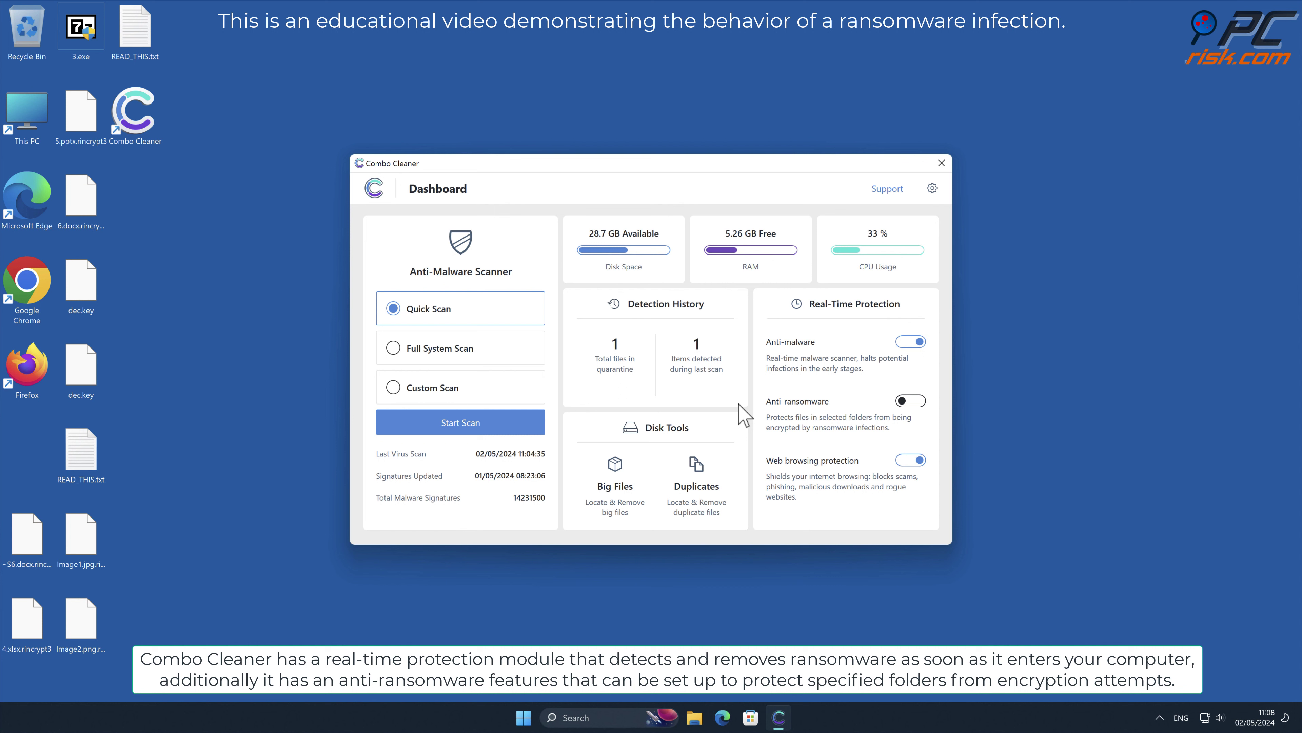
pyautogui.click(906, 401)
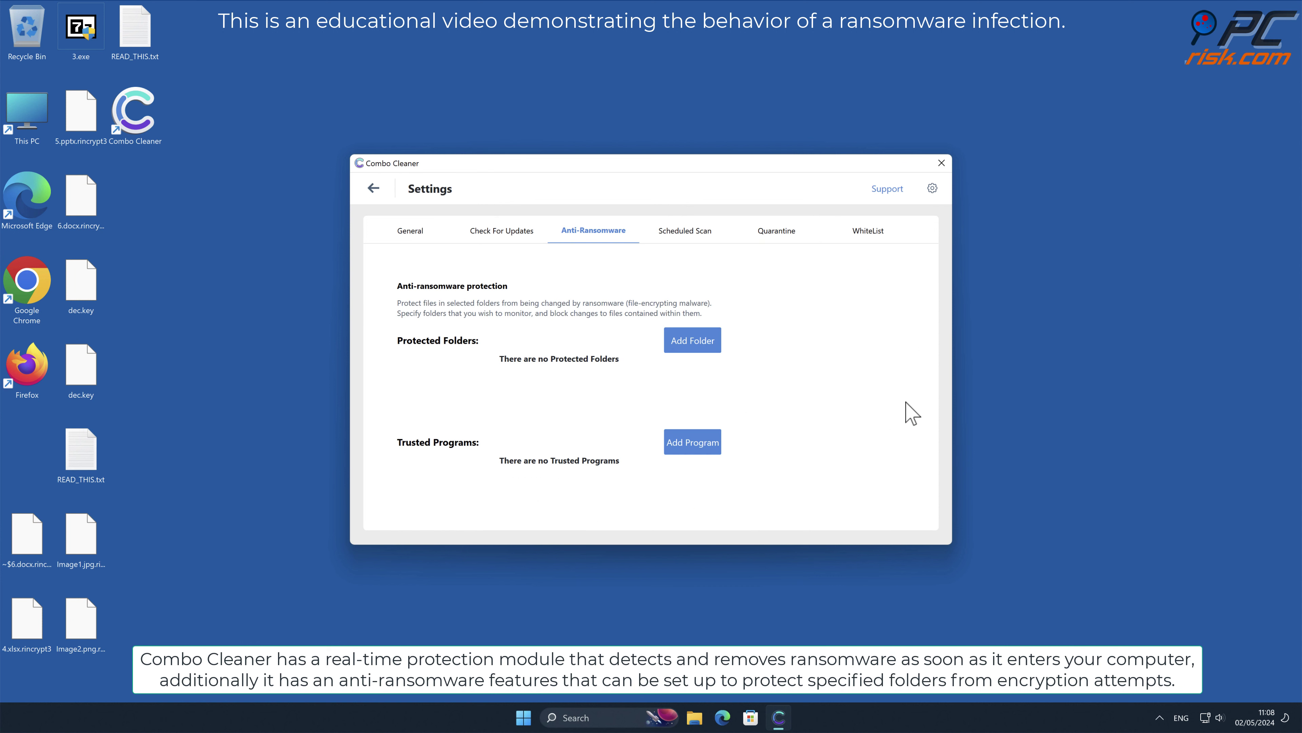
pyautogui.click(710, 341)
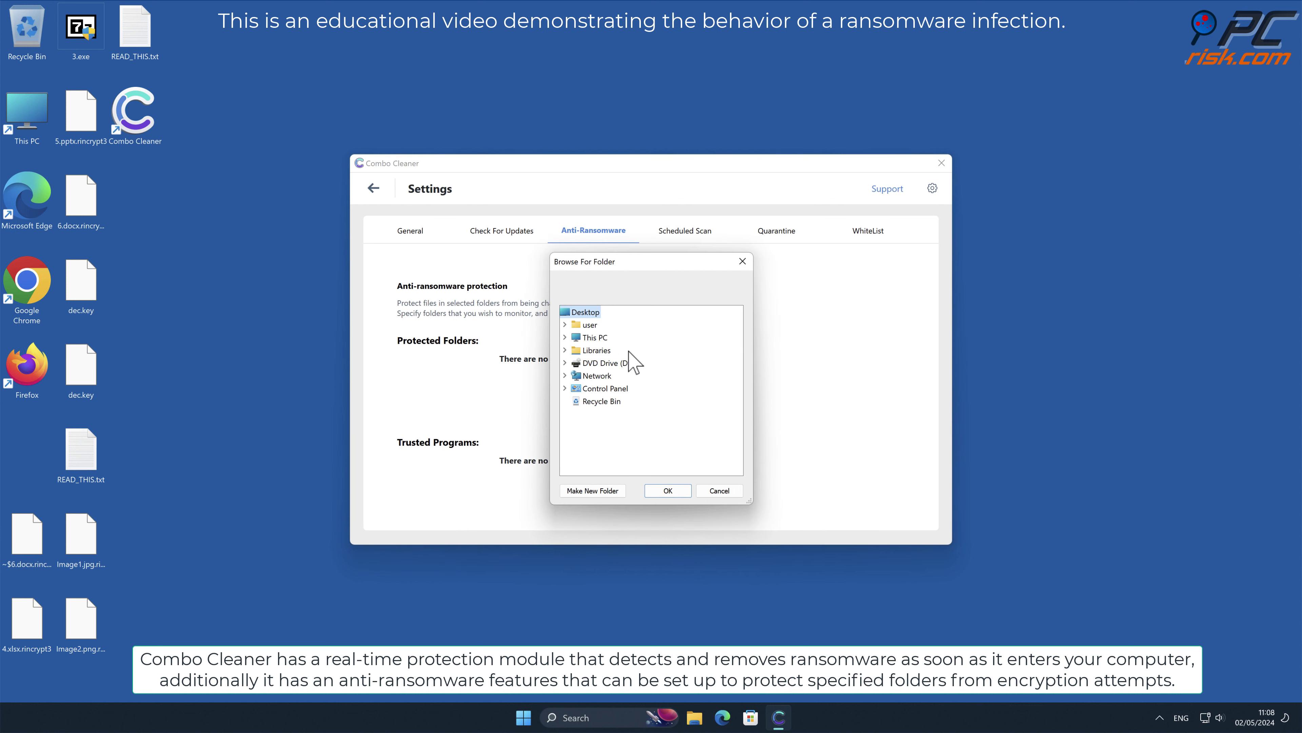
pyautogui.click(671, 491)
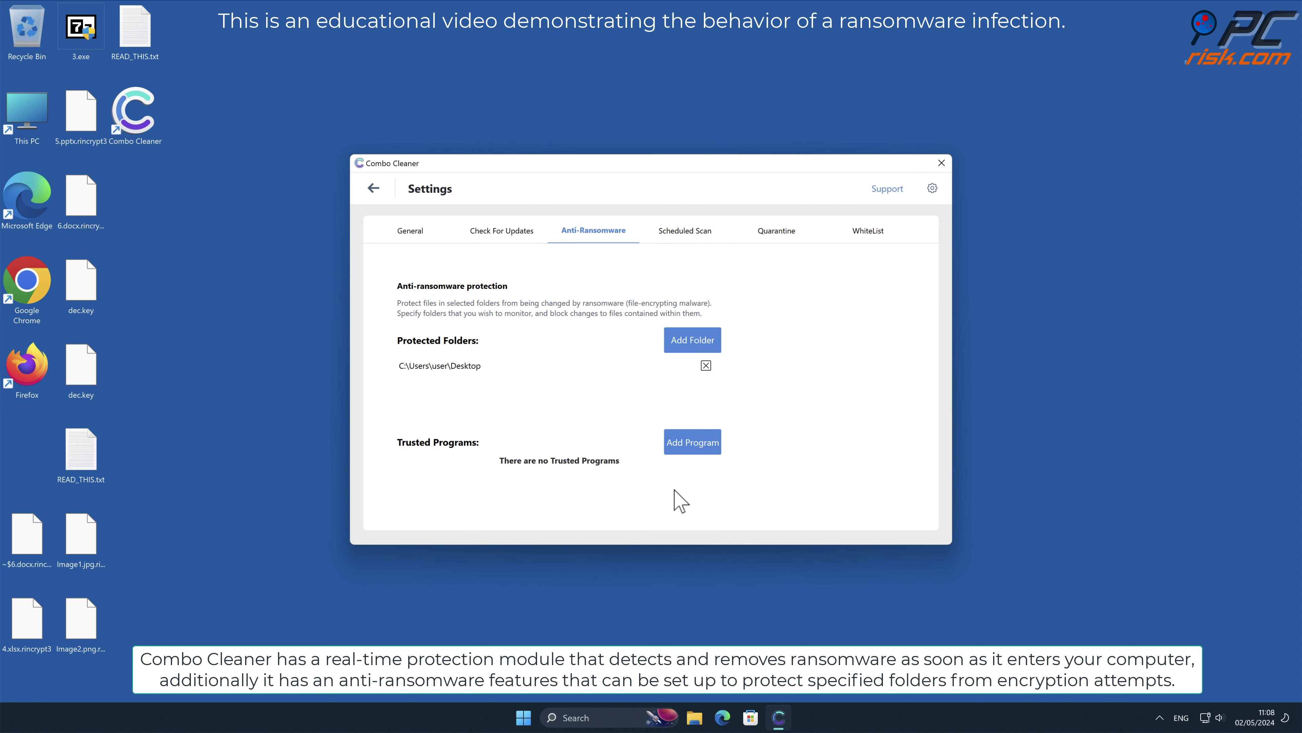
pyautogui.click(373, 189)
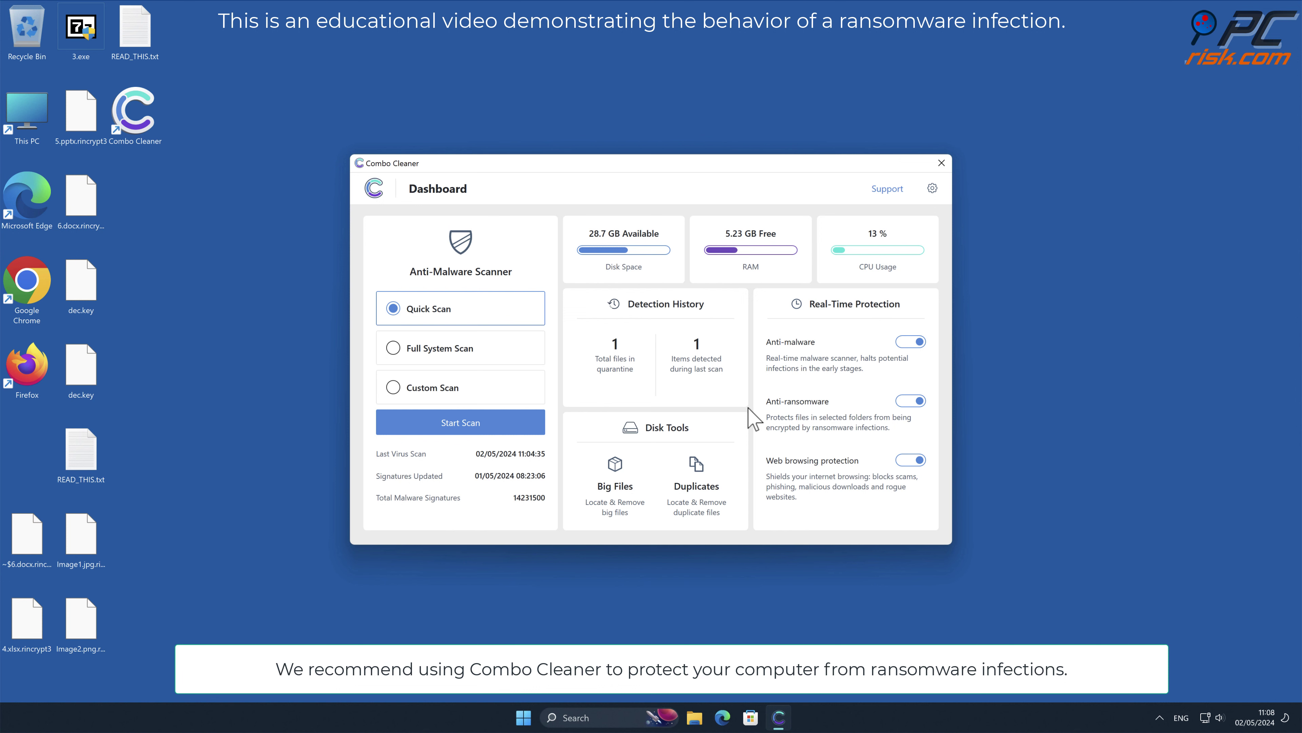
# Step: Close the Combo Cleaner window to reveal the encrypted desktop
pyautogui.click(942, 163)
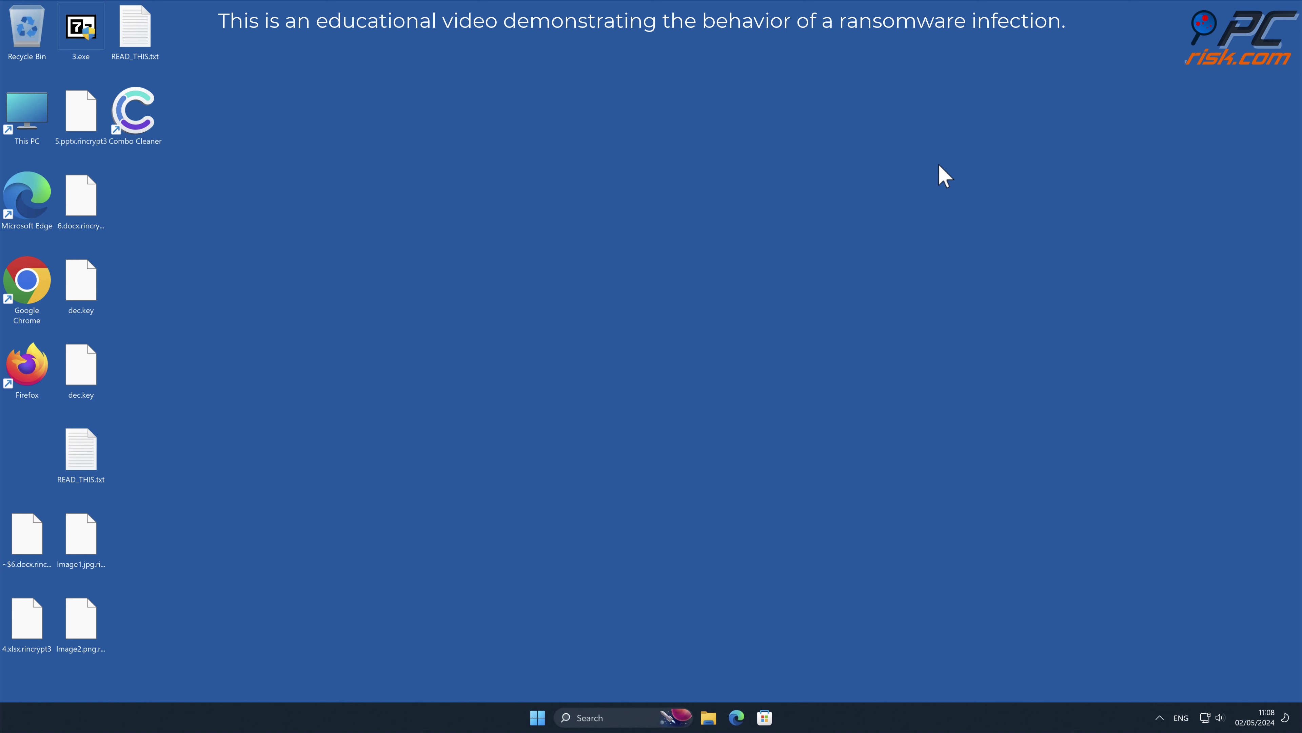